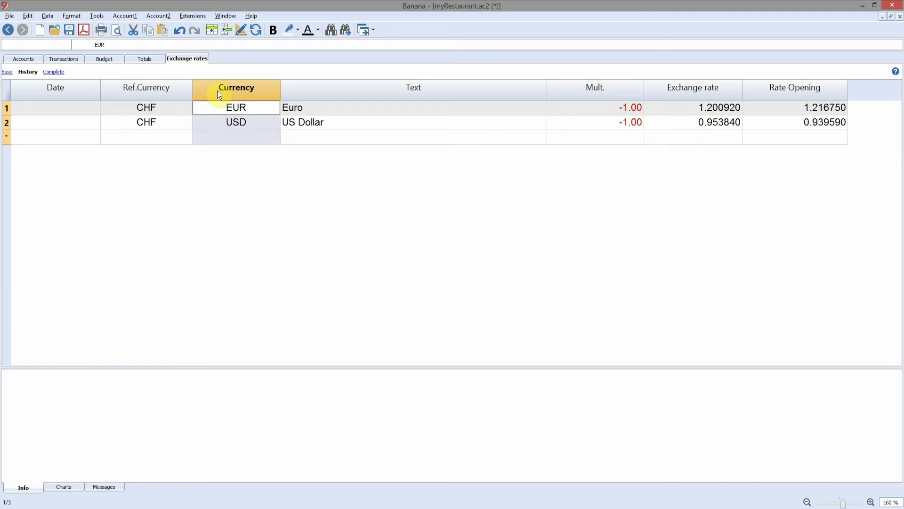
- Set the Euro's exchange rate to 1.08196
left_click(730, 110)
type("1.")
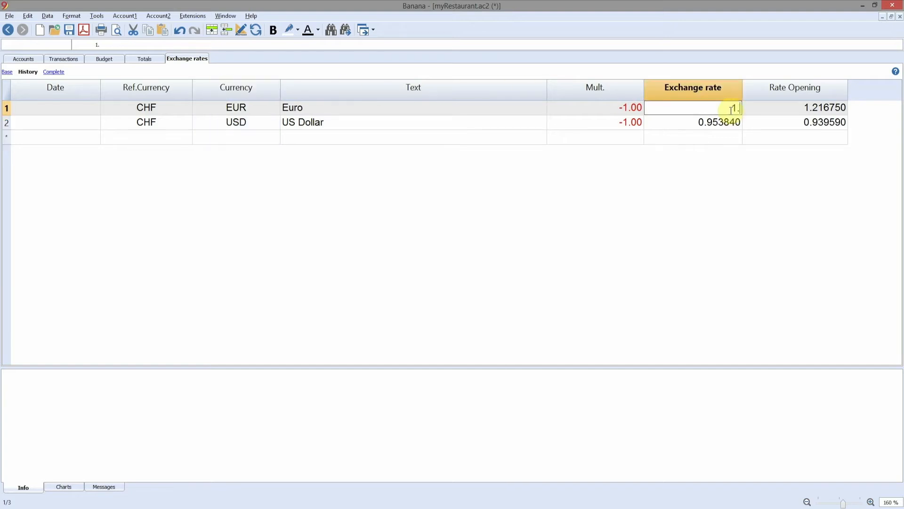
type("08196")
key("Tab")
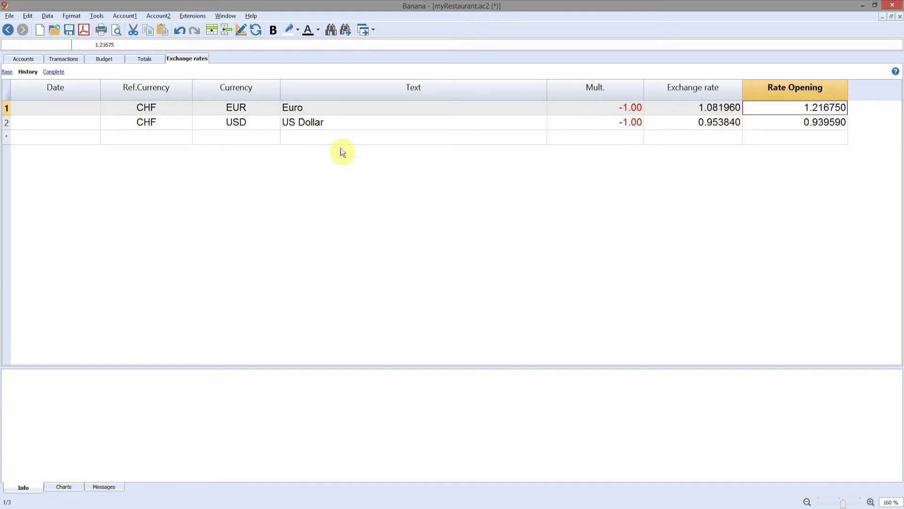
left_click(76, 108)
left_click(76, 124)
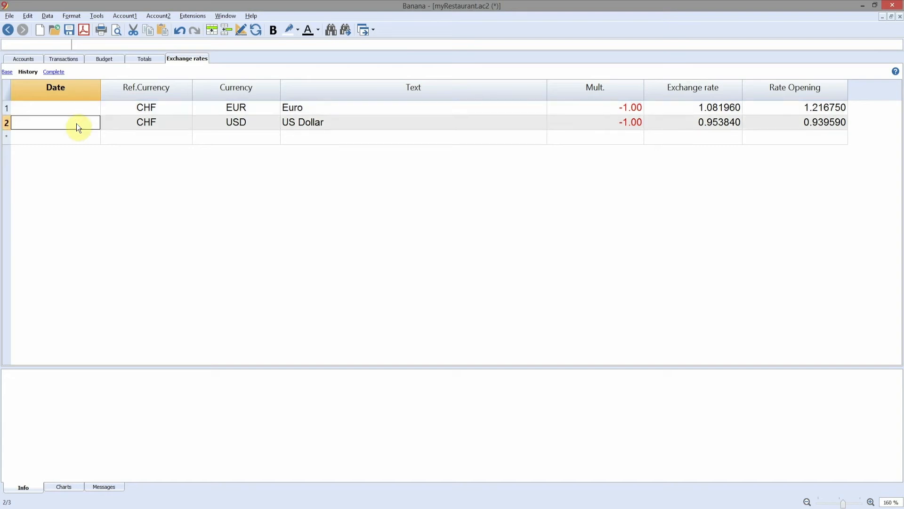
left_click(722, 108)
left_click(719, 127)
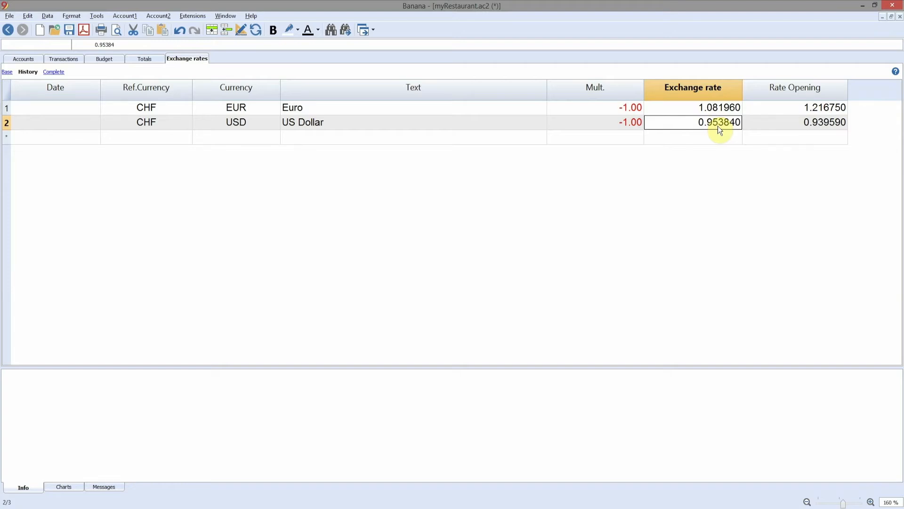
- Set the Euro's opening rate to 1.08633
left_click(763, 109)
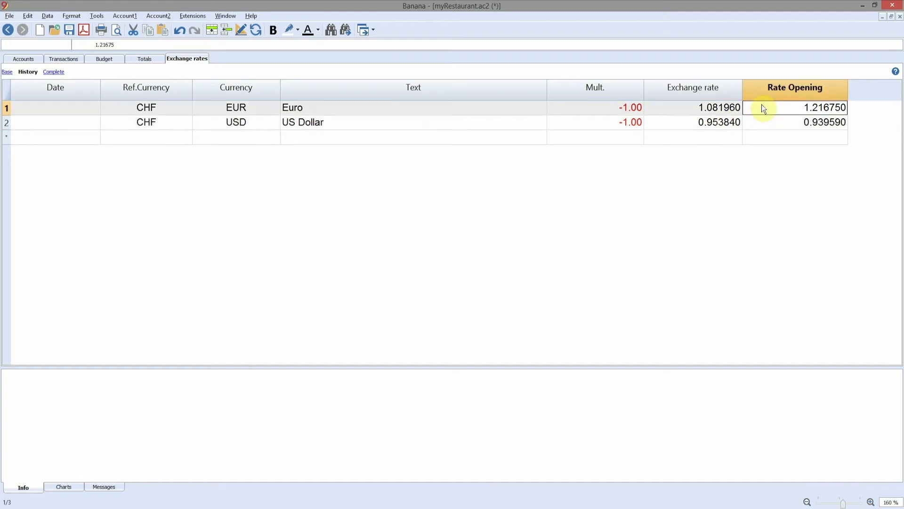
type("1.08633")
key("Return")
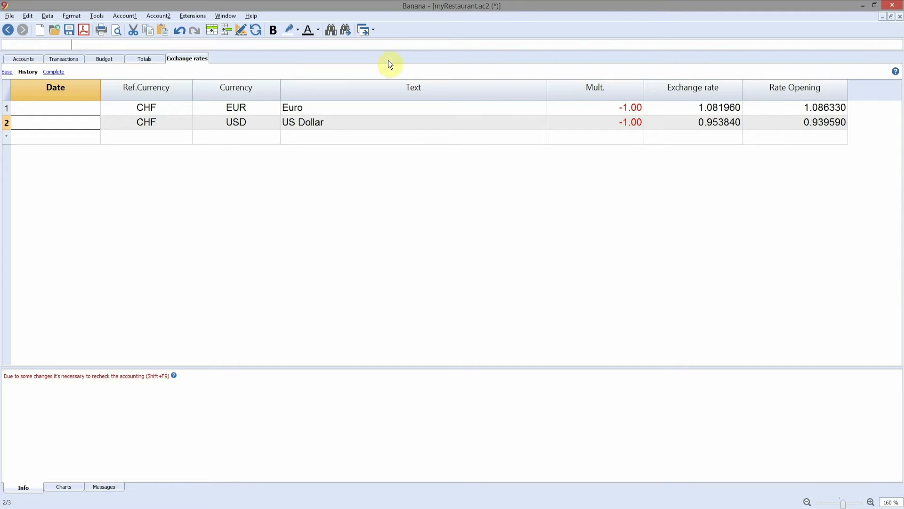
- Add a CHF to GBP row named British pound with exchange rate 1.27553 and opening rate 1.28424
left_click(225, 33)
key("Tab")
type("CHF")
key("Tab")
type("GBP")
key("Tab")
type("British pound")
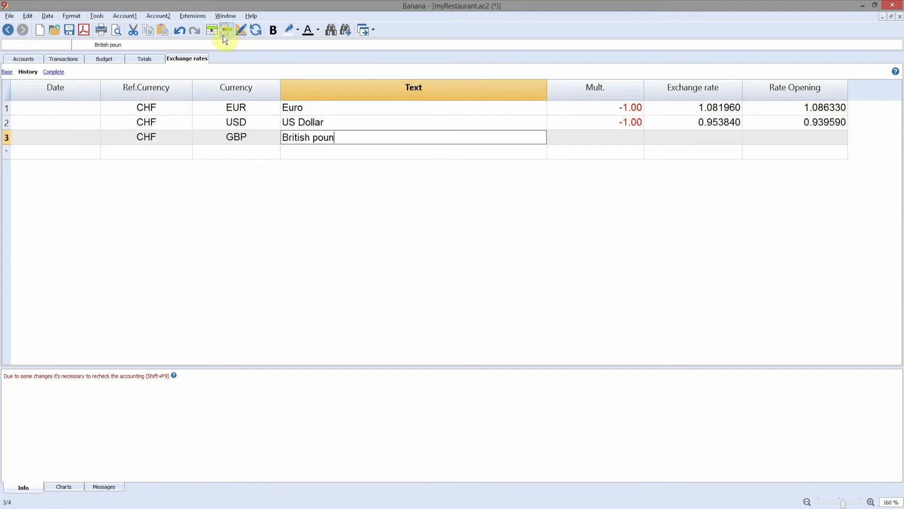
- Enter a CHF to CNY row named Chinese Yuan with exchange rate 0.13949 and opening rate 0.13903
key("Tab")
type("1.27553")
key("Tab")
type("1.28424")
key("Return")
key("Tab")
type("CHF")
- Enter a CHF to BRL row named Brazilian Real with exchange rate 0.23767 and opening rate 0.24086
key("Tab")
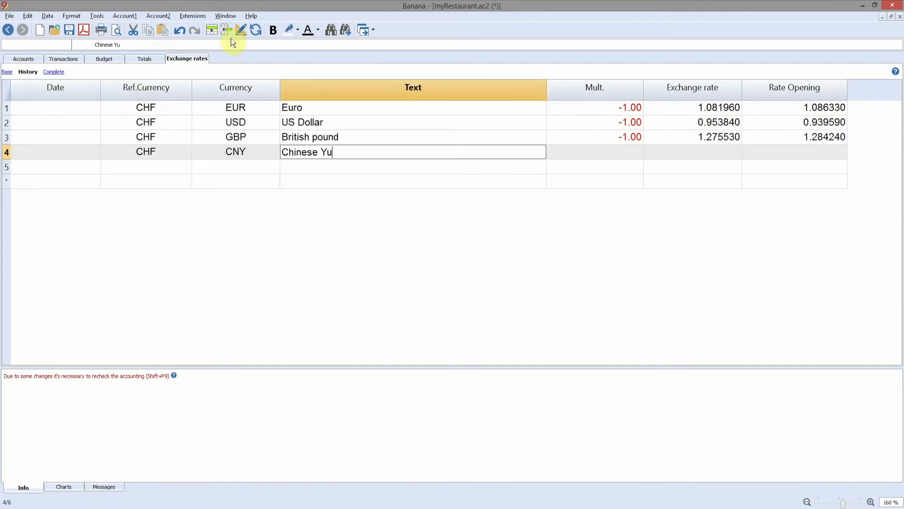
type(".13903")
key("Tab")
key("Tab")
type("CHF")
key("Tab")
type("BRL")
- Enter a CHF to XBT row named Bitcoin with exchange rate 7508.87 and opening rate 7011.25
key("Tab")
type("Brazilian Real")
key("Tab")
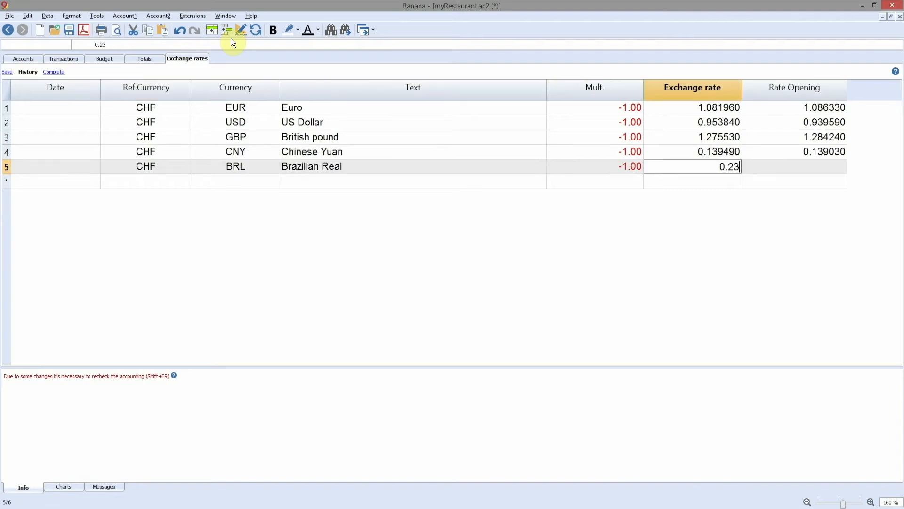
key("Tab")
type("CHF\tXBT\tBitcoin")
key("Tab")
key("Tab")
type("7508.87\t7011.25")
key("Return")
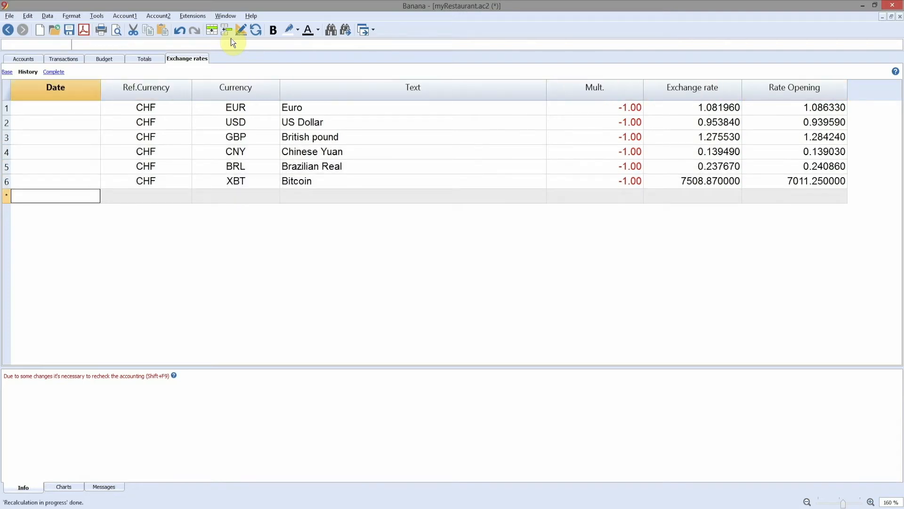
- Delete the US Dollar row from the exchange rates table
left_click(8, 124)
left_click(28, 15)
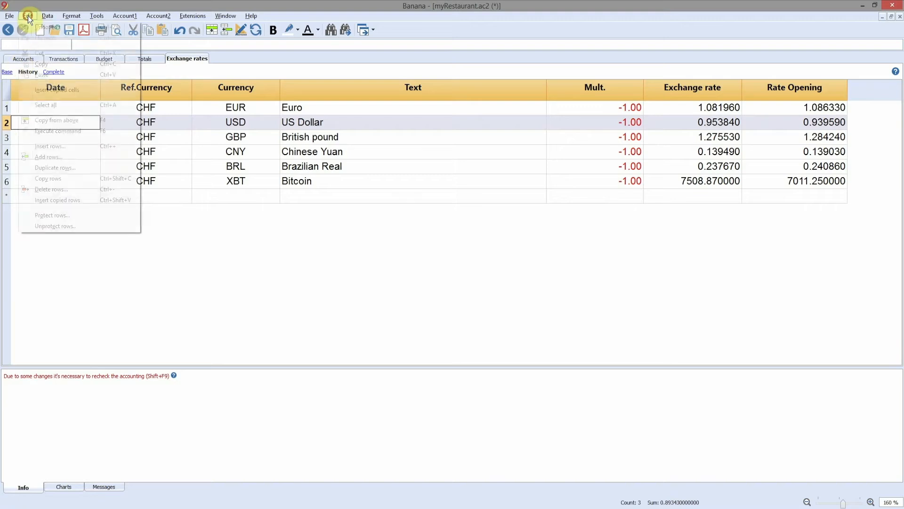
left_click(49, 189)
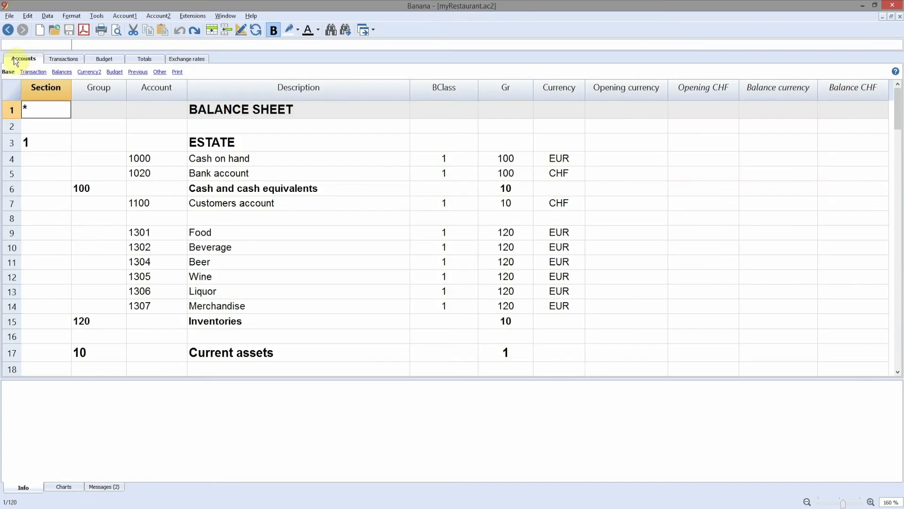
- Review the Balance Sheet and Profit & Loss Statement sections of the accounts table
left_click(269, 113)
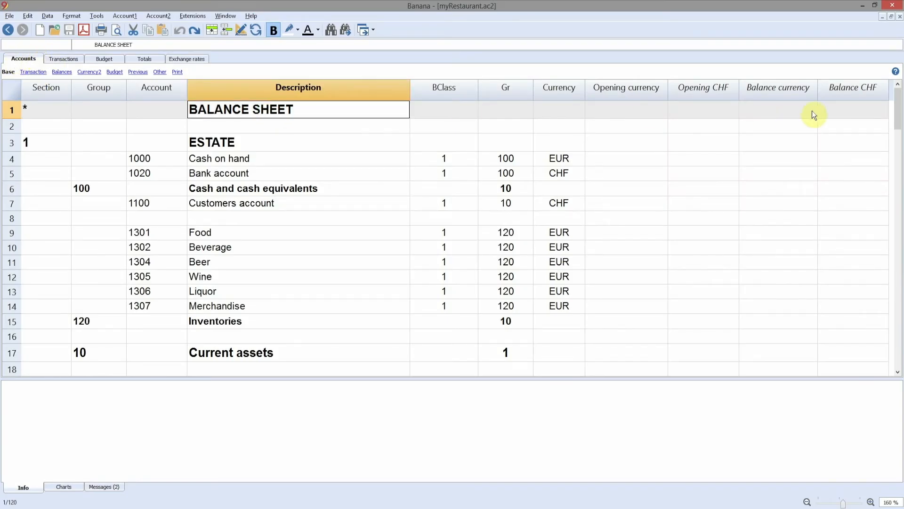
scroll(813, 115, "down", 12)
left_click(250, 144)
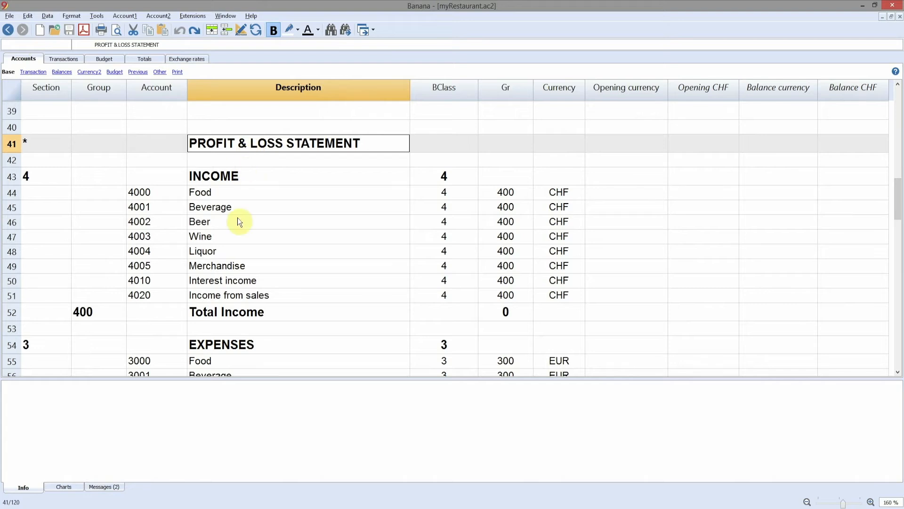
left_click_drag(894, 196, 652, 89)
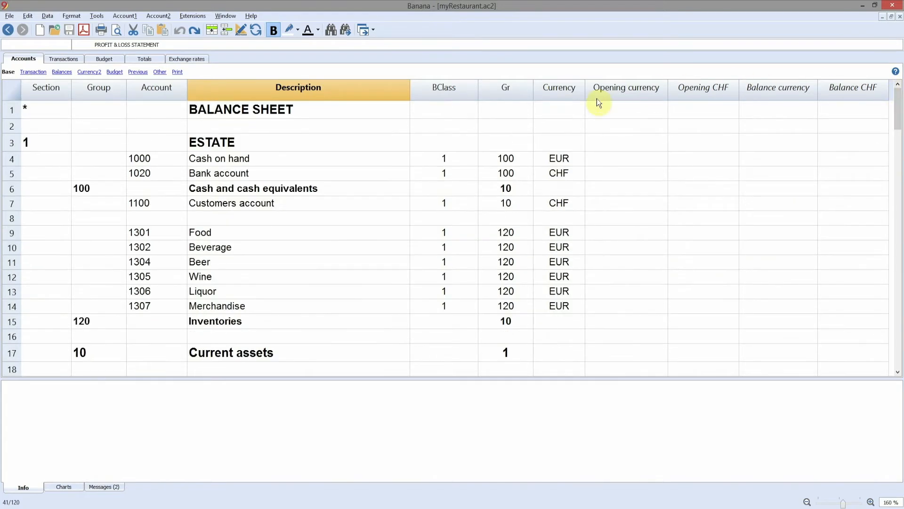
- Renumber the Bank account as 1010 and rename it Swiss Bank account
left_click(135, 174)
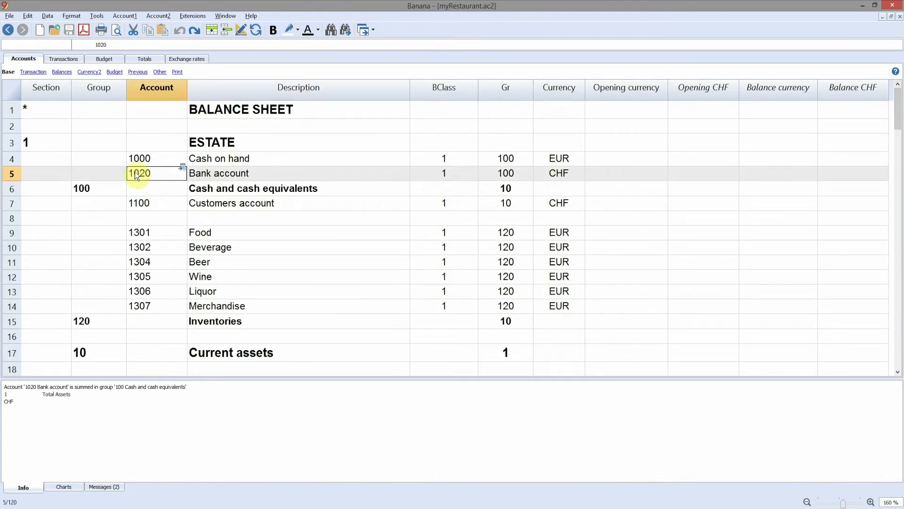
type("1010")
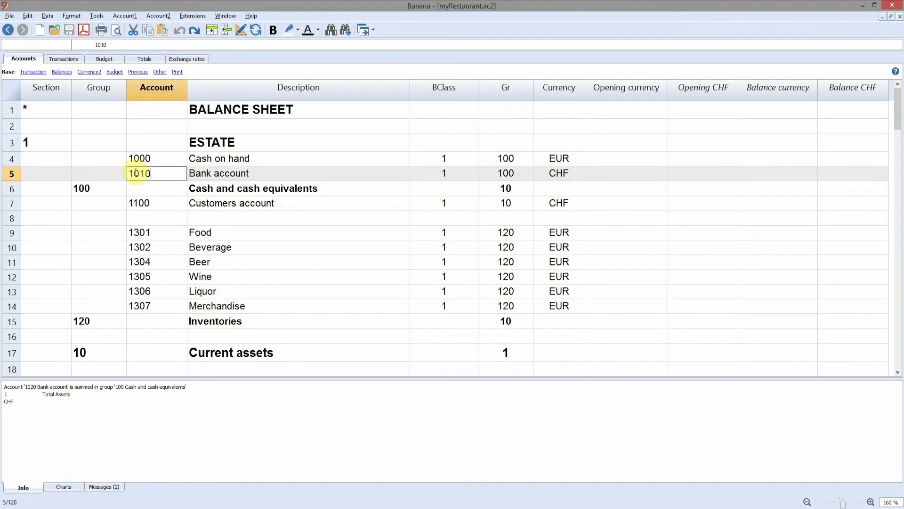
key("Return")
double_click(191, 174)
type("Swiss")
key("Return")
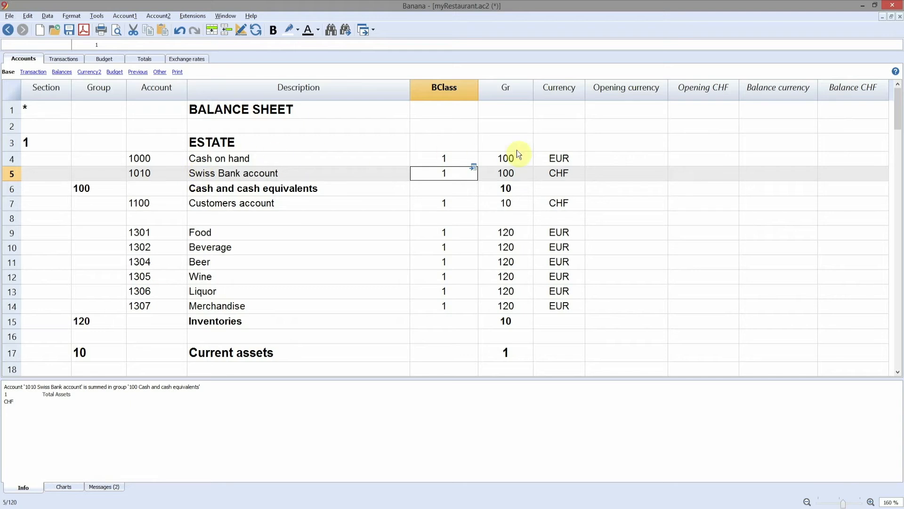
- Enter opening balances of 1500 EUR for Cash on hand and 3500 CHF for the Swiss Bank account
left_click(608, 161)
type("1500")
key("Return")
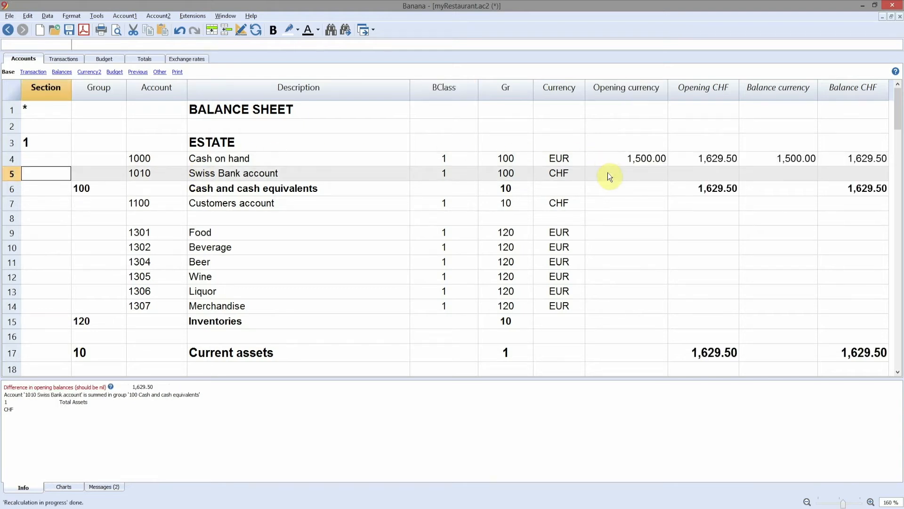
left_click(607, 173)
type("3500")
key("Return")
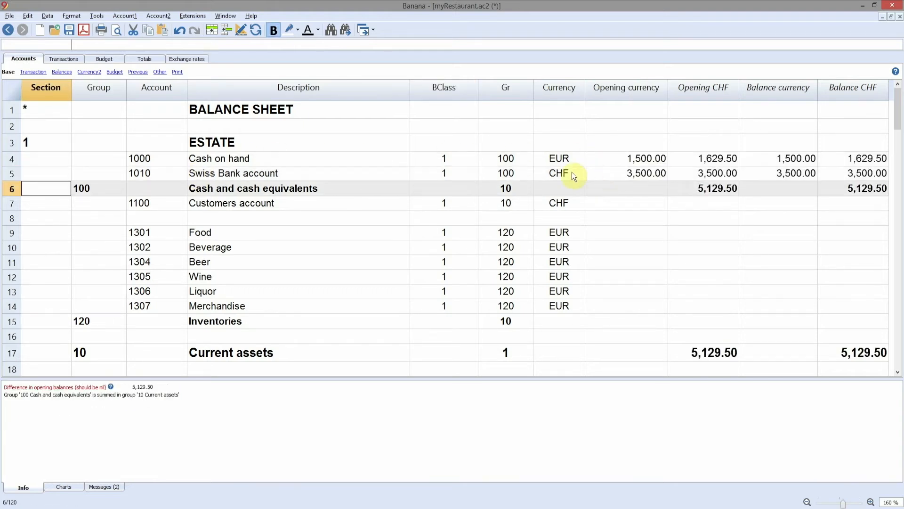
- Add a row below the Swiss Bank account for account 1020 with the description Euro Bank account
left_click(11, 174)
left_click(227, 30)
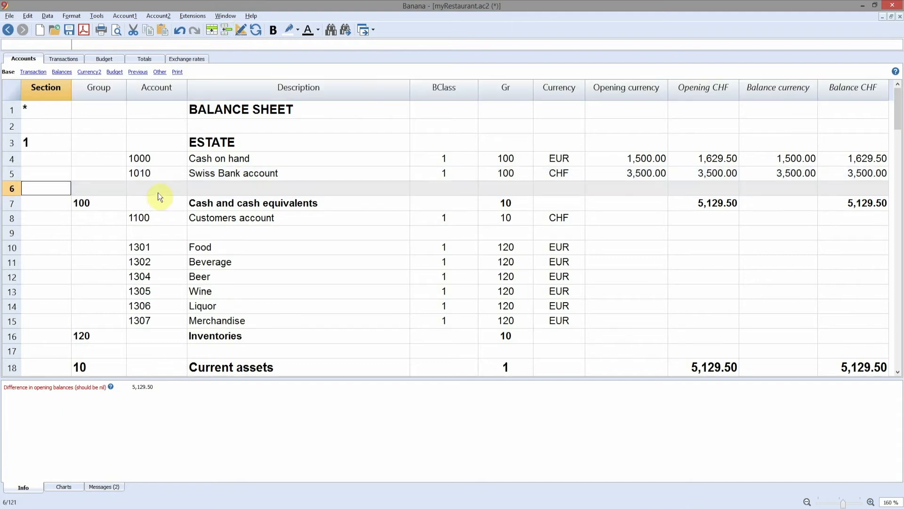
key("Tab")
key("Tab")
type("1020")
key("Tab")
type("Euro Bank account")
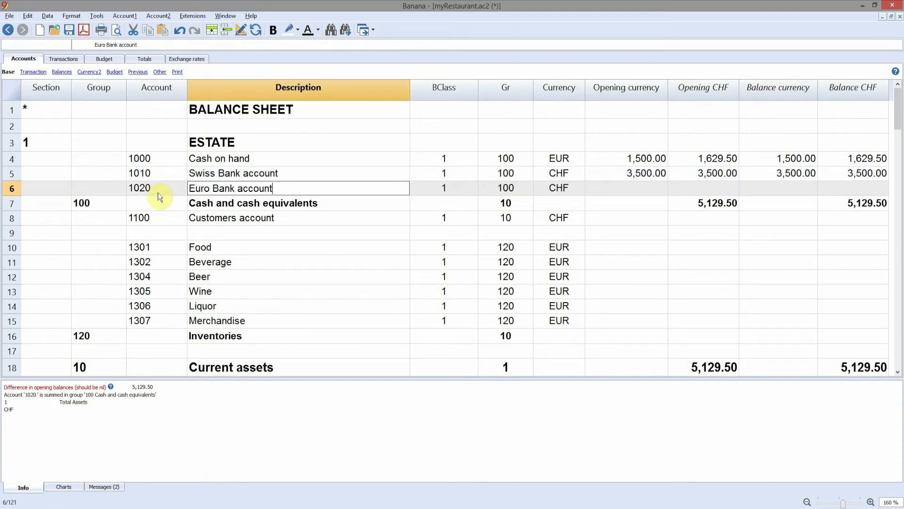
- Set the Euro Bank account's currency to EUR and its opening balance to 2500
key("Tab")
key("Tab")
key("Tab")
type("EUR")
key("Tab")
type("2500")
key("Return")
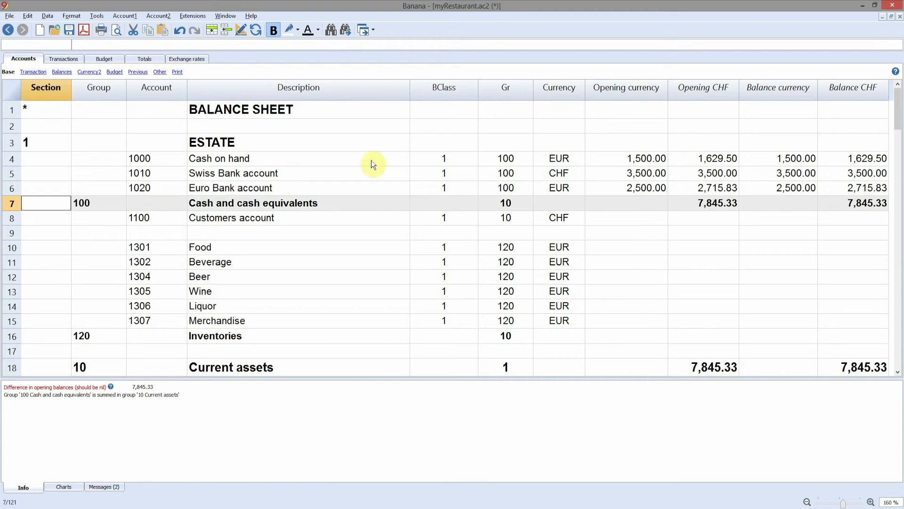
- Enter -7845.33 as the opening balance of Profit / Loss carried forward
scroll(275, 174, "down", 8)
left_click(632, 282)
type("-7845")
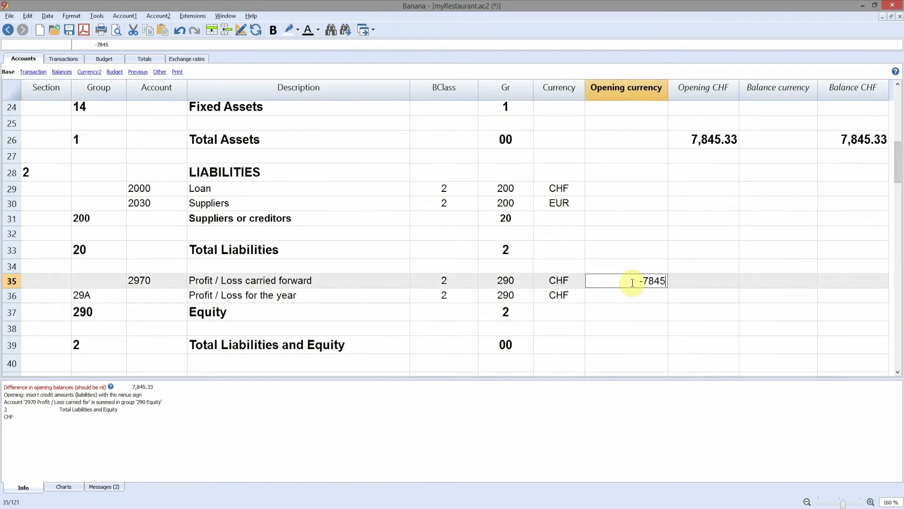
key("Return")
- Delete the 1307 Merchandise account row from the inventories
scroll(632, 282, "up", 8)
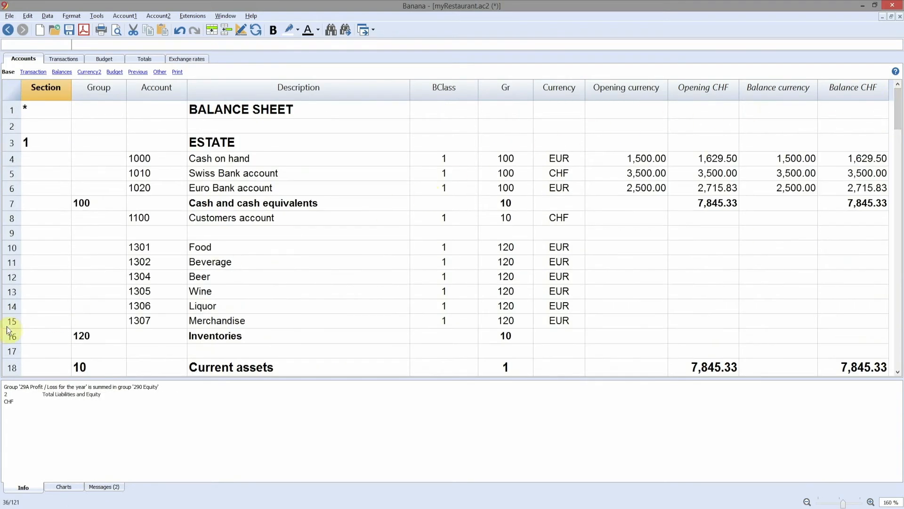
left_click(10, 323)
left_click(28, 16)
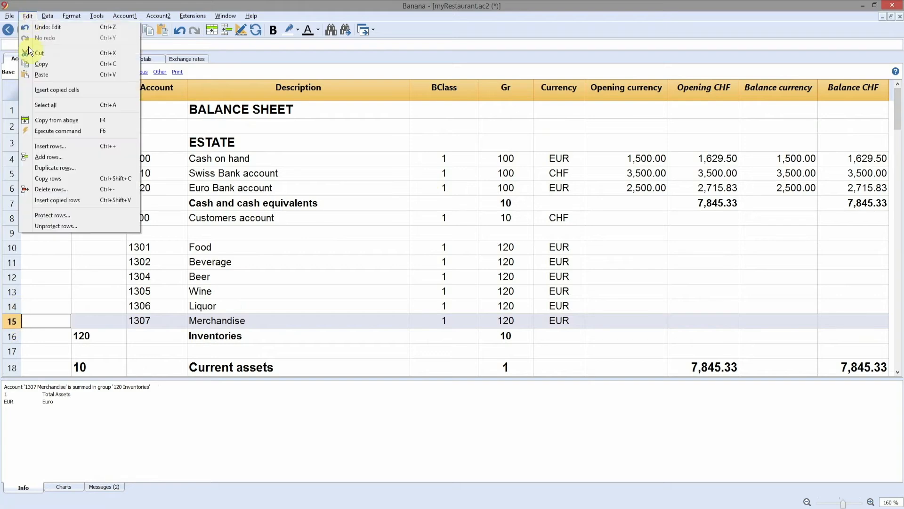
left_click(39, 189)
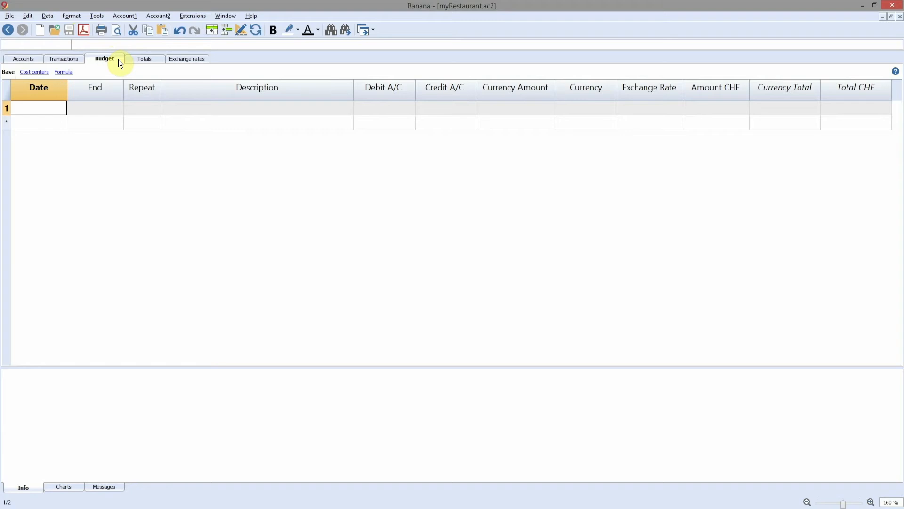
- Start a budget entry dated 1/3/2022, repeated monthly (M), described as Rent, with debit account 3401
type("1/3/2022")
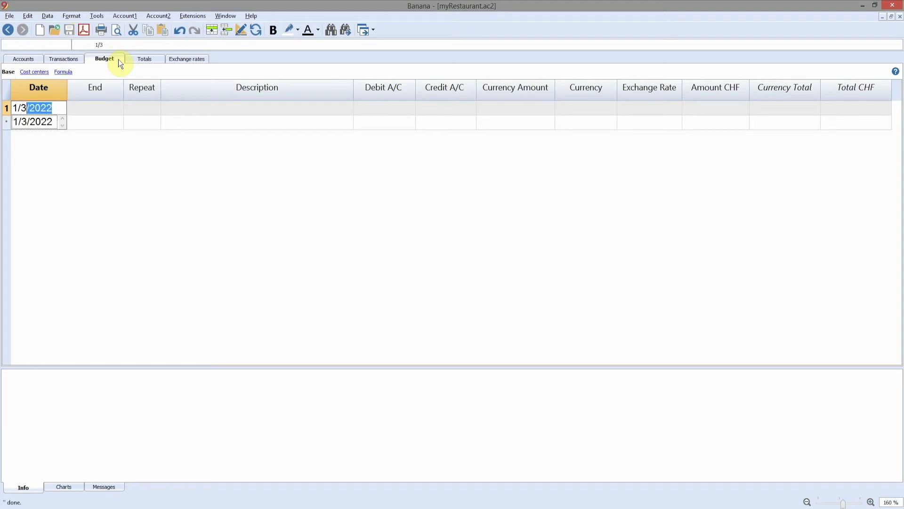
key("Tab")
key("Tab")
type("M")
key("Tab")
type("Rent")
- Complete the Rent entry with the Swiss Bank account 1010 as credit account and a currency amount of 1000
key("Tab")
type("3401")
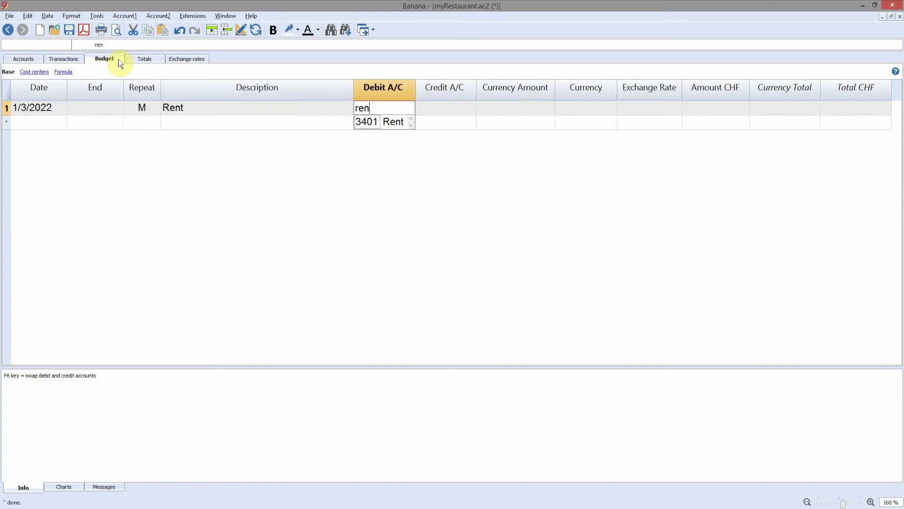
key("Tab")
type("ban")
key("Tab")
type("1000")
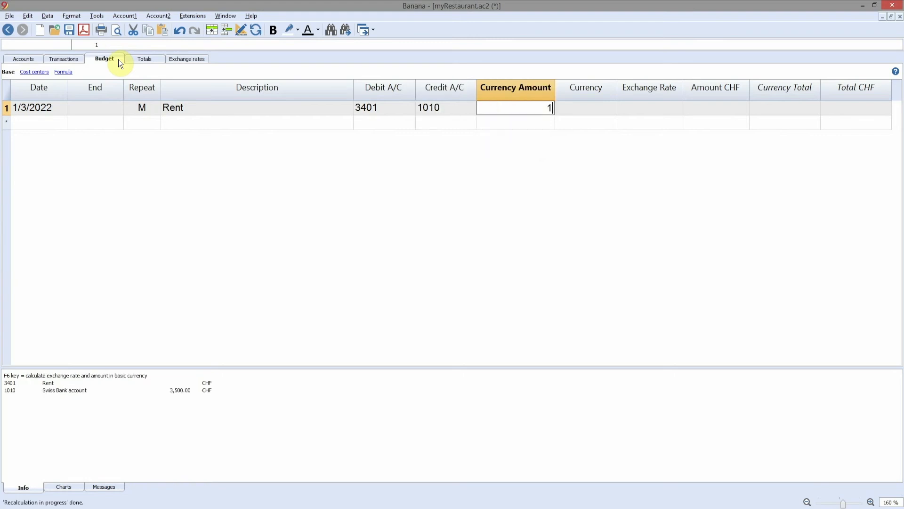
key("Tab")
- Start a second budget entry dated 1/5/2022, repeated monthly (M), described as Transfer to EUR account
key("Tab")
type("1/5/2022")
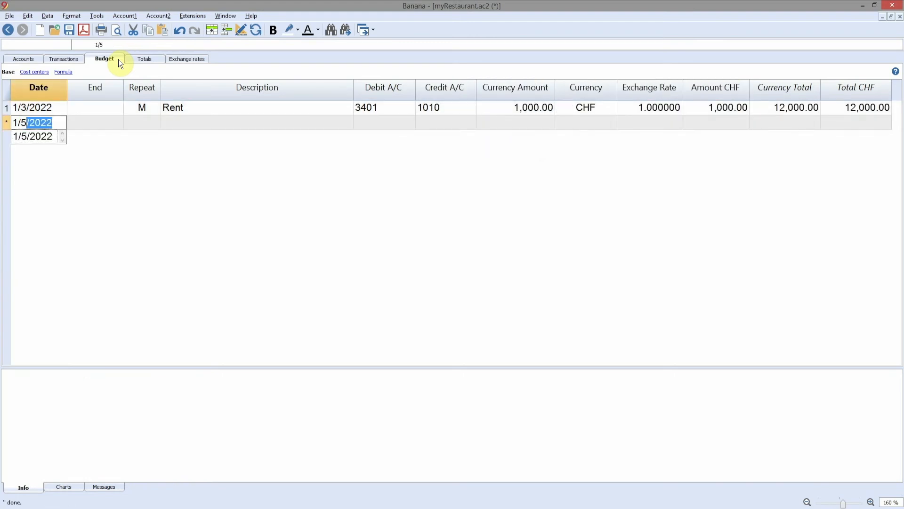
key("Tab")
key("Tab")
type("M")
- Complete the transfer entry with debit account 1020, credit account 1010 and a currency amount of 4500
key("Tab")
type("Transfer to EUR account")
key("Tab")
type("1020")
type("010")
key("Tab")
type("4500")
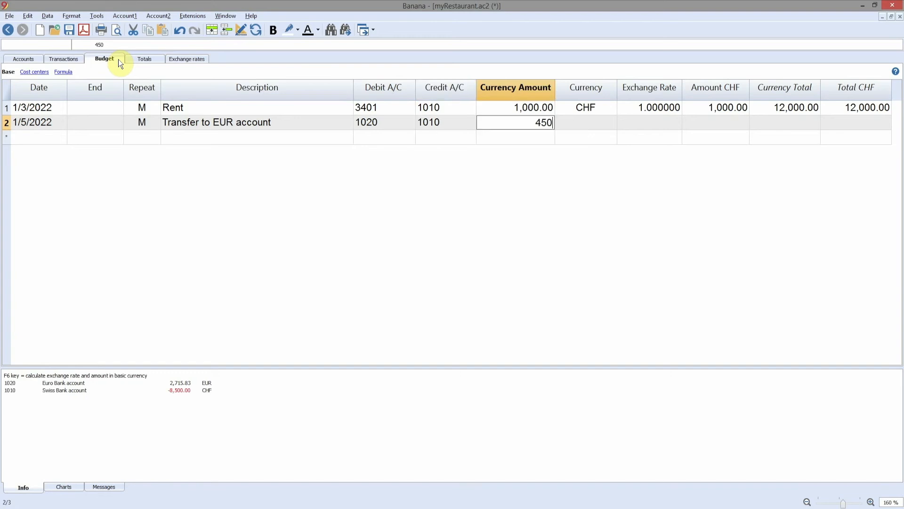
key("Tab")
key("Tab")
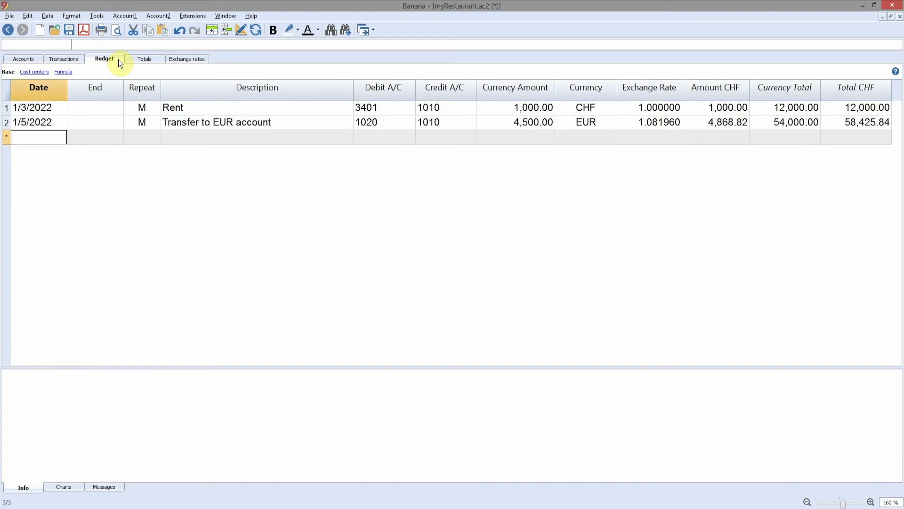
left_click(589, 87)
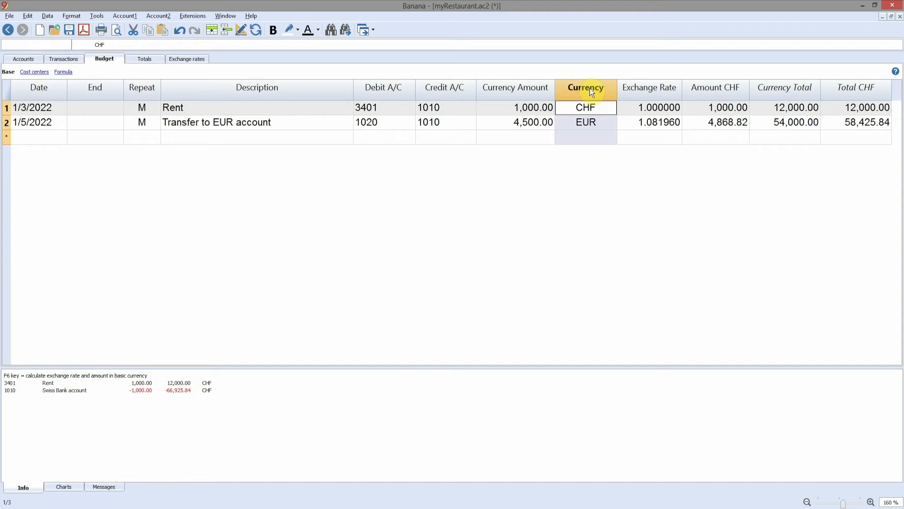
left_click(714, 121)
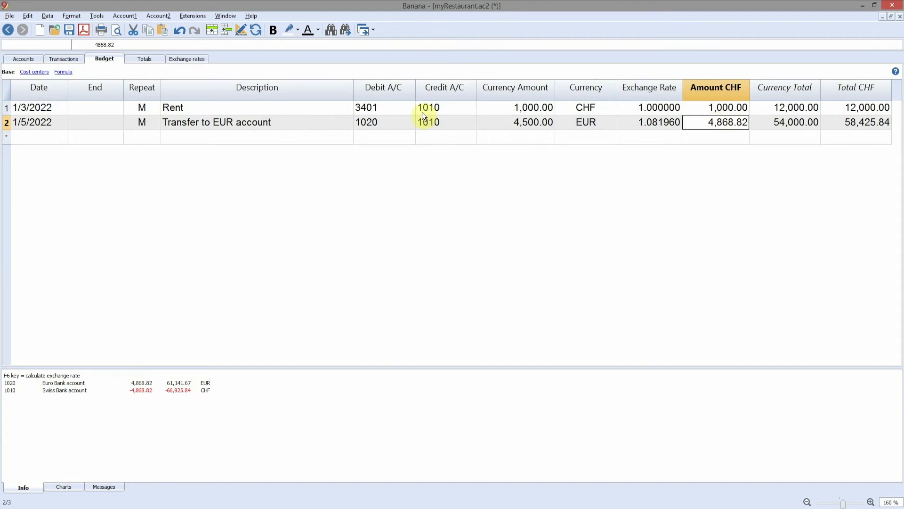
- Add a budget entry dated 1/25/2022, repeated monthly (M), described as Salary A, debiting 3510 and crediting 1010 with a currency amount of 3500
left_click(53, 139)
type("1/25/2022")
key("Tab")
key("Tab")
type("M")
key("Tab")
type("Salary A")
key("Tab")
type("35103500")
key("Down")
- Add a budget entry dated 1/25/2022, repeated monthly (M), described as Salary B, debiting 3510 and crediting 1010 with a currency amount of 3700
key("Home")
type("1/25/2022")
key("Tab")
key("Tab")
type("M")
key("Tab")
type("Salary B")
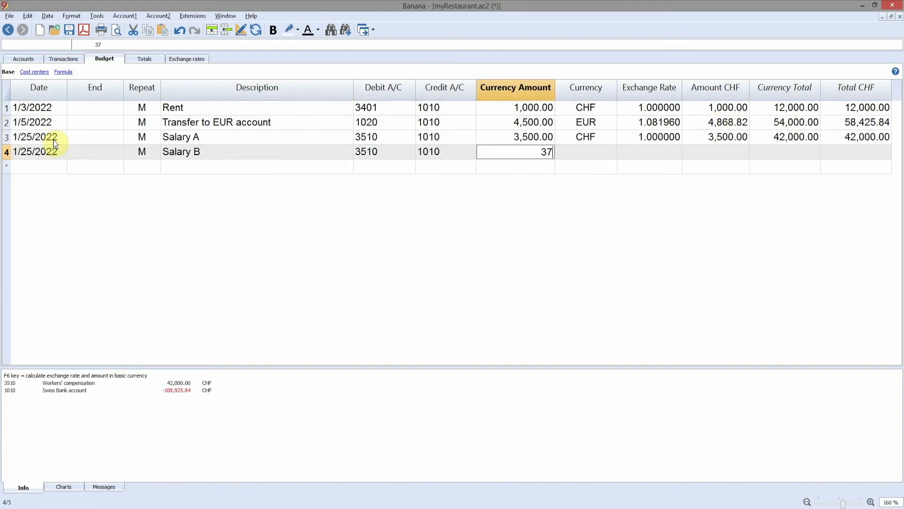
key("Tab")
- Add monthly (M) budget entries dated 1/30/2022, debiting 1010 and crediting 4020: Restaurant income of 11000 and Bar income of 5000
type("Restaurant income")
key("Tab")
type("1010")
key("Tab")
type("4020")
key("Tab")
type("110000.00")
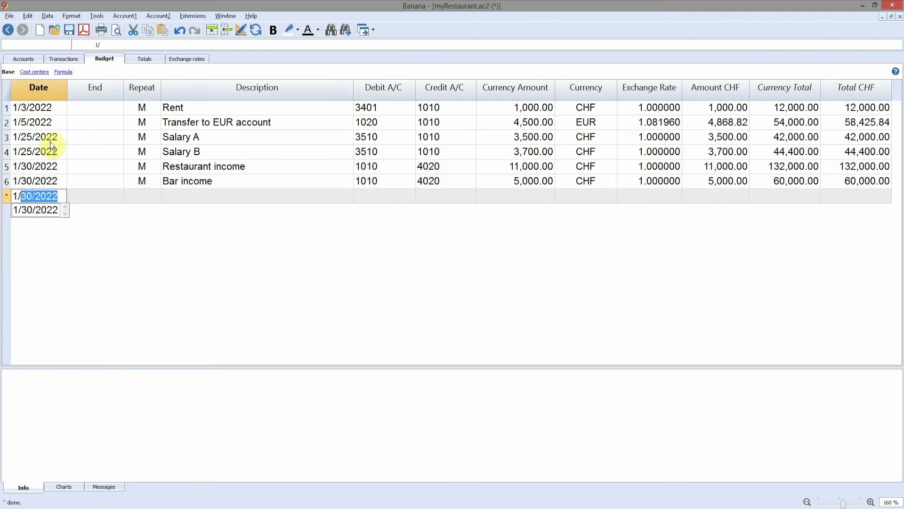
- Add monthly budget entries dated 1/30/2022 crediting 1020: Purchase of food, debit 3000, for 3000, and Purchase of beverages, debit 3001, for 1500
key("Tab")
type("1020")
key("Tab")
type("3000")
key("Down")
key("Home")
type("1/30/2022Purchase of beverages1500")
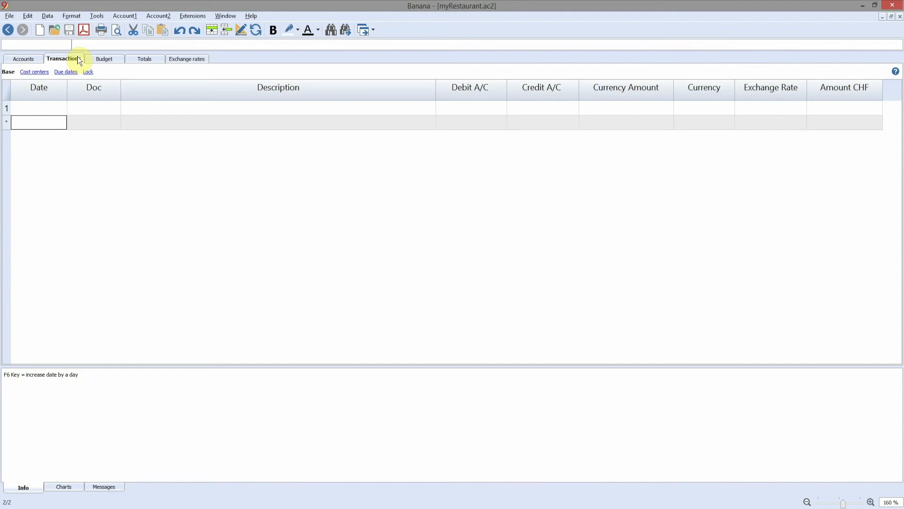
- Start a transaction in the Transactions table dated 1/3/2022, described as Rent, with debit account 3401
type("1/3/2022")
key("Return")
type("Rent")
key("Return")
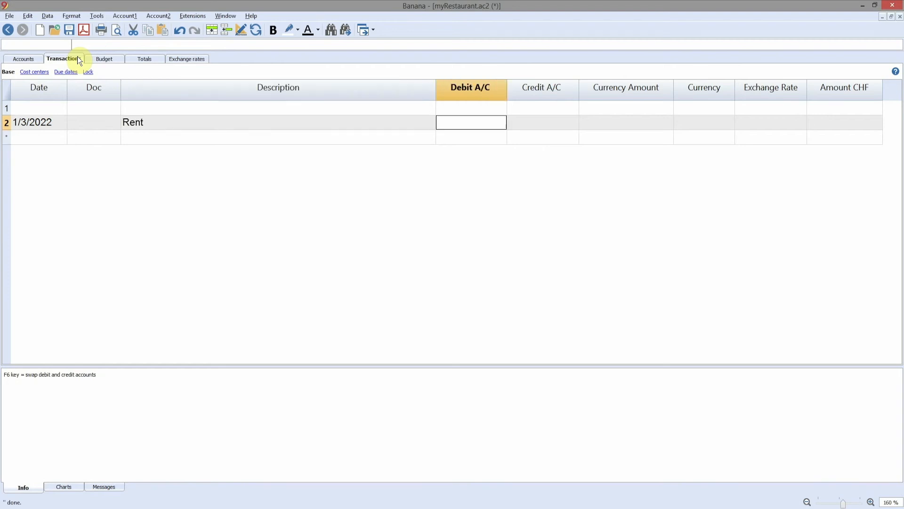
type("3401")
key("Return")
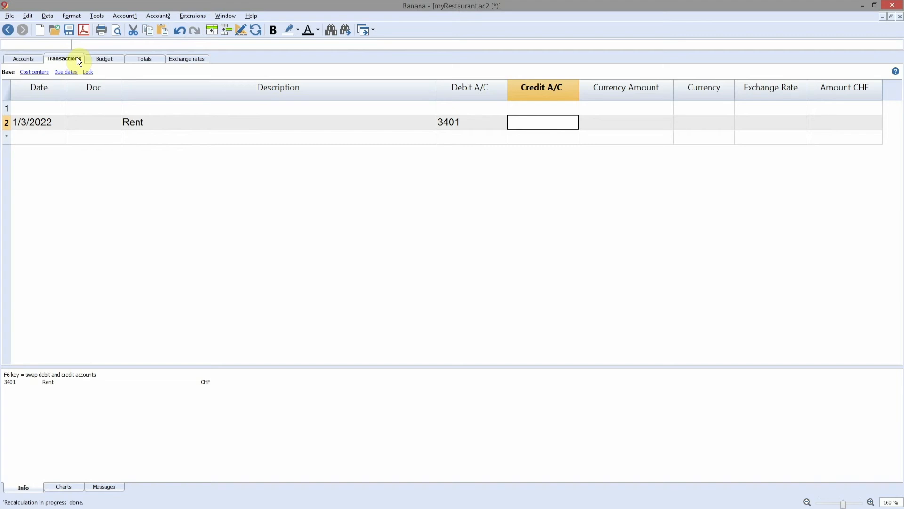
- Complete the Rent transaction with credit account 1010 and a currency amount of 1000, keeping the proposed currency and exchange rate
type("1010")
key("Return")
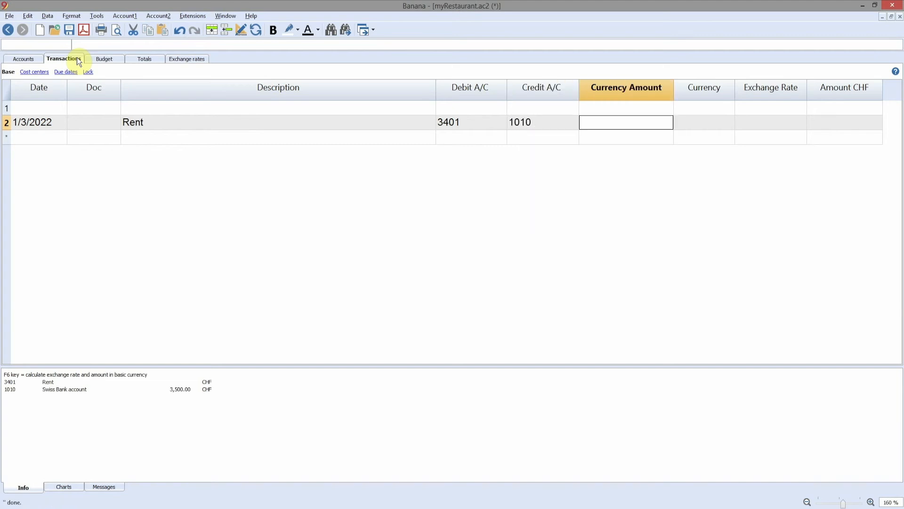
type("1000")
key("Return")
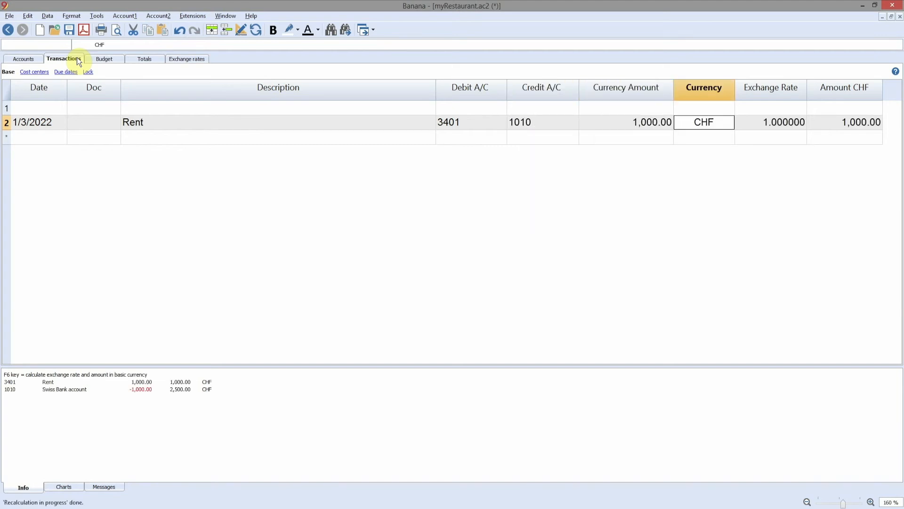
key("Return")
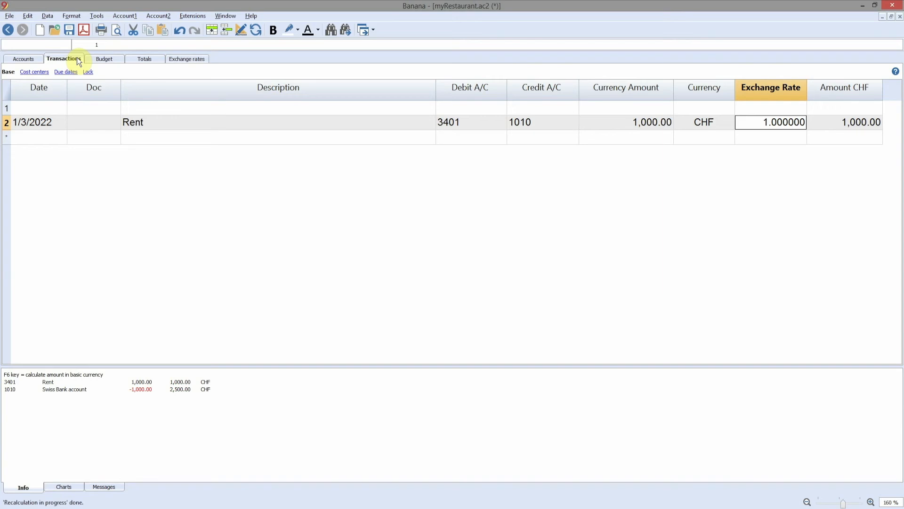
key("Return")
key("Return")
- Record transactions dated 1/25/2022 debiting 3510 and crediting 1010: Salary A for 3500 and Salary B for 3700
type("1/25/2022")
key("Return")
key("Return")
type("Salary A")
key("Return")
type("3510")
key("Return")
type("1010")
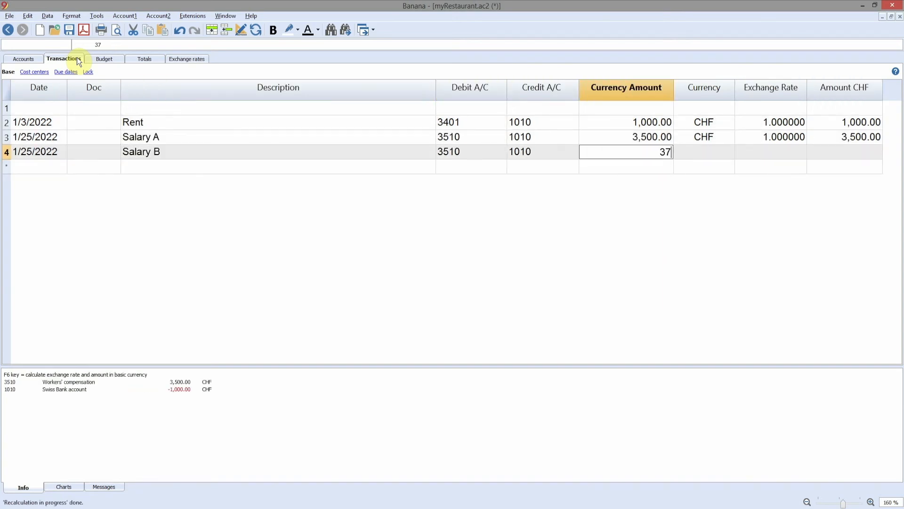
key("Return")
- Record the late-January transactions: Restaurant income of 10500, Bar income of 4600, Transfer to EUR account of 4400 and Purchase of food of 3000
type("10500")
key("Return")
type("Bar incomeTransfer to EUR account4400Purchase of food3000")
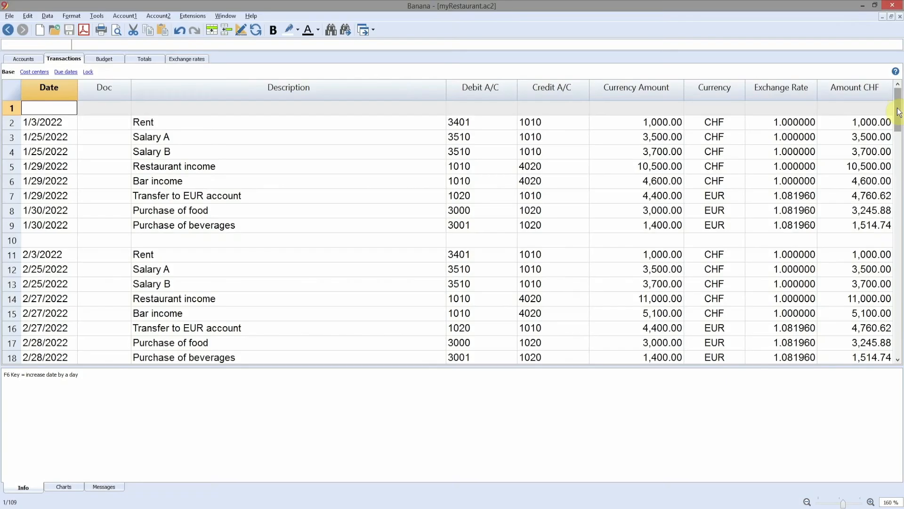
- Examine the exchange rates of the January and February EUR transactions, covering the account transfers and the food and beverage purchases
left_click(805, 197)
left_click(802, 210)
left_click(805, 225)
left_click(796, 328)
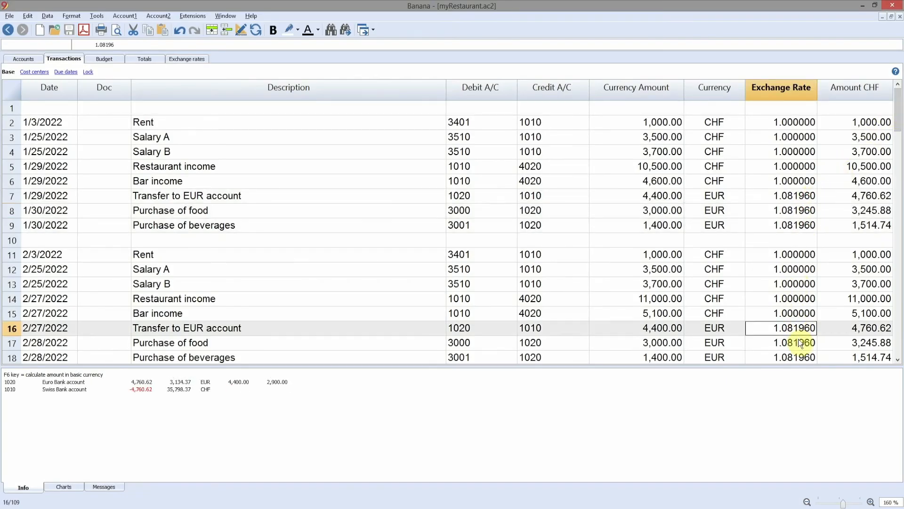
left_click(801, 342)
left_click(800, 352)
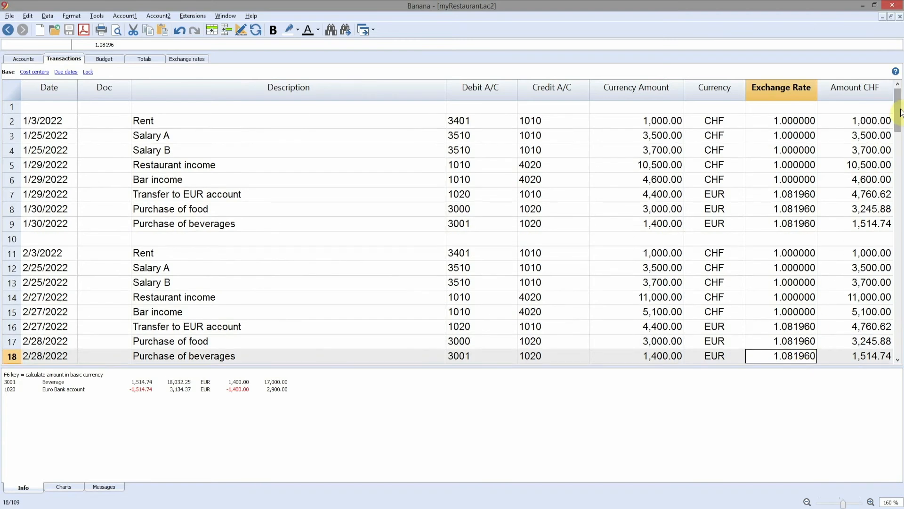
- Examine the exchange rates of the April EUR transactions and review the following months, returning to the start of the table
scroll(901, 148, "down", 3)
scroll(902, 147, "down", 6)
left_click(789, 182)
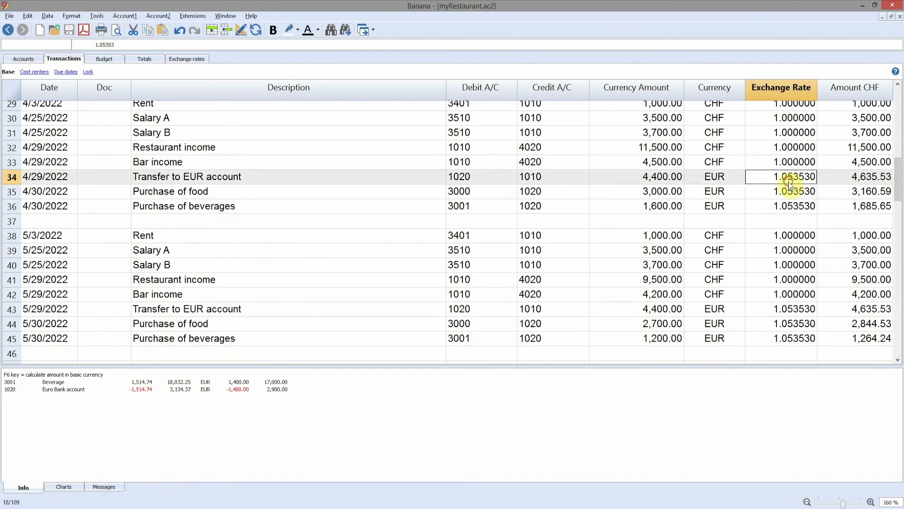
left_click(790, 194)
left_click(789, 205)
scroll(788, 202, "down", 5)
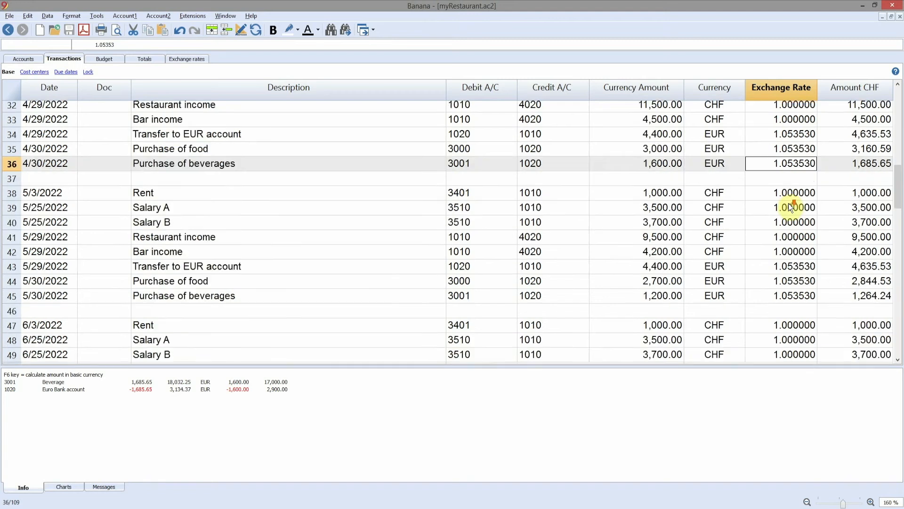
scroll(788, 203, "down", 12)
left_click_drag(896, 298, 896, 94)
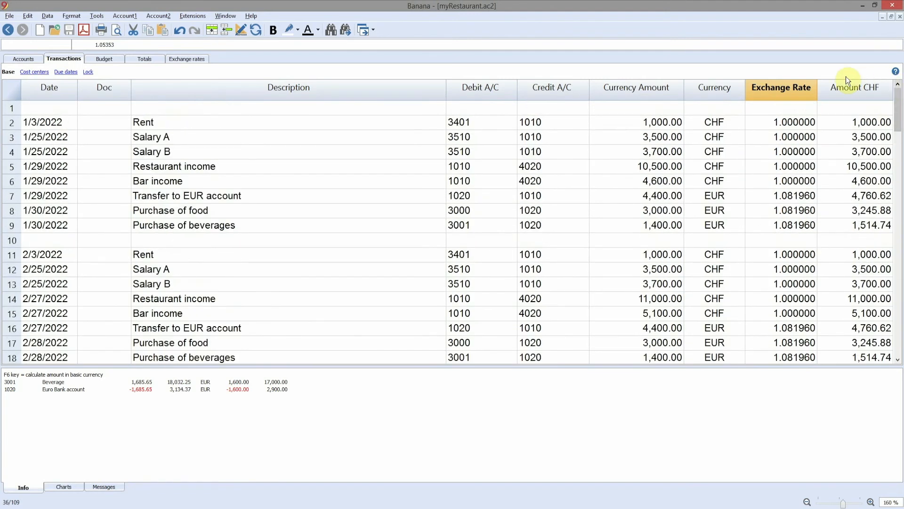
- Show the Accounts table in its Budget view and compare the Balance CHF, Budget CHF and Diff.Budget CHF columns
left_click(24, 59)
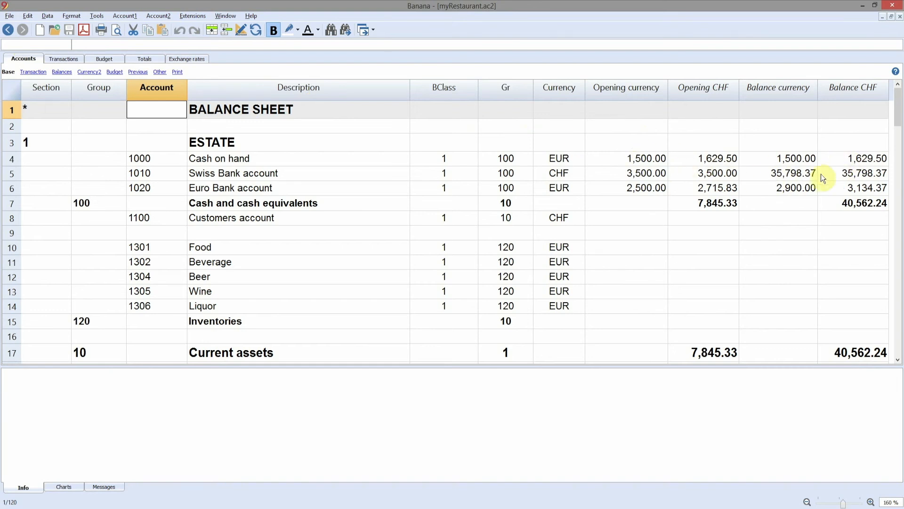
left_click(114, 72)
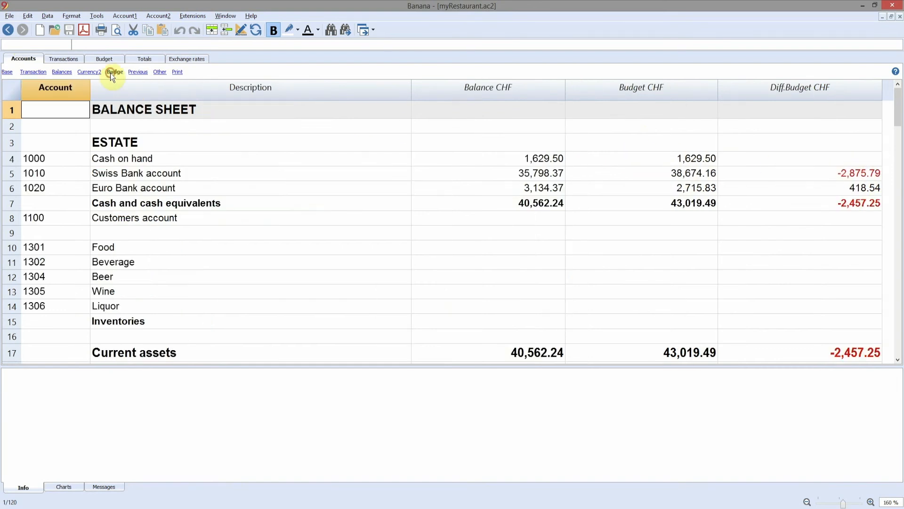
left_click(491, 87)
left_click(642, 88)
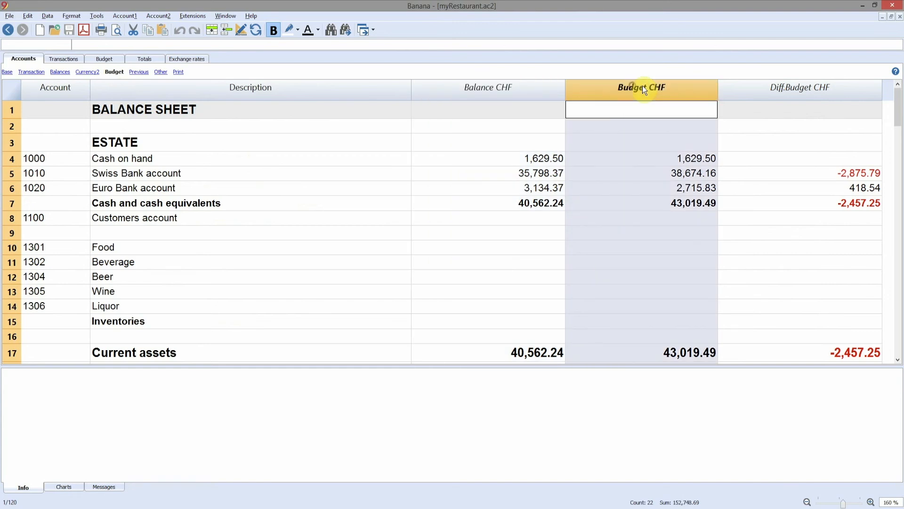
left_click(781, 86)
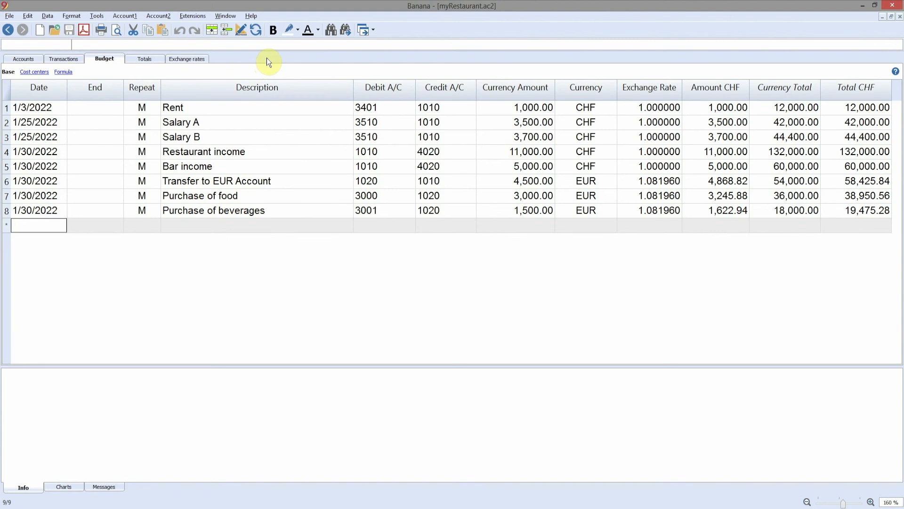
- Generate the enhanced balance sheet with groups using Comparison Effective and Budget, and review the report
left_click(125, 16)
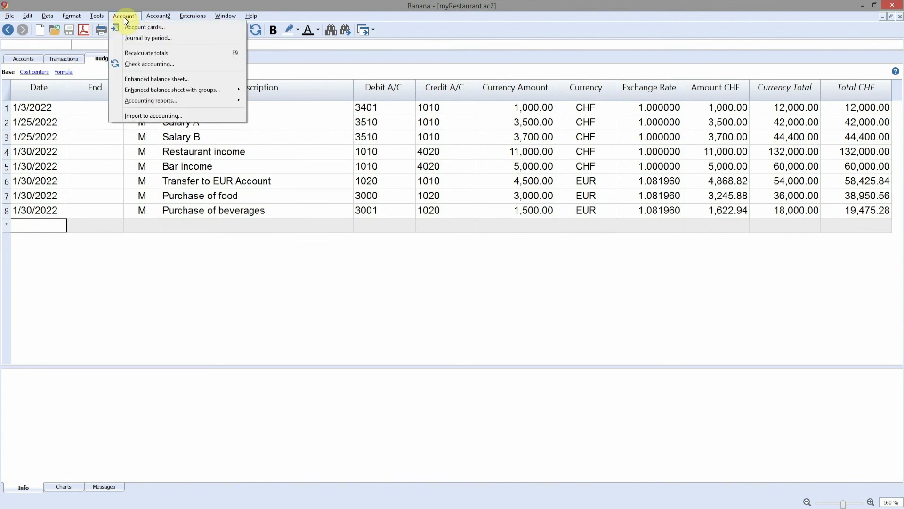
mouse_move(149, 90)
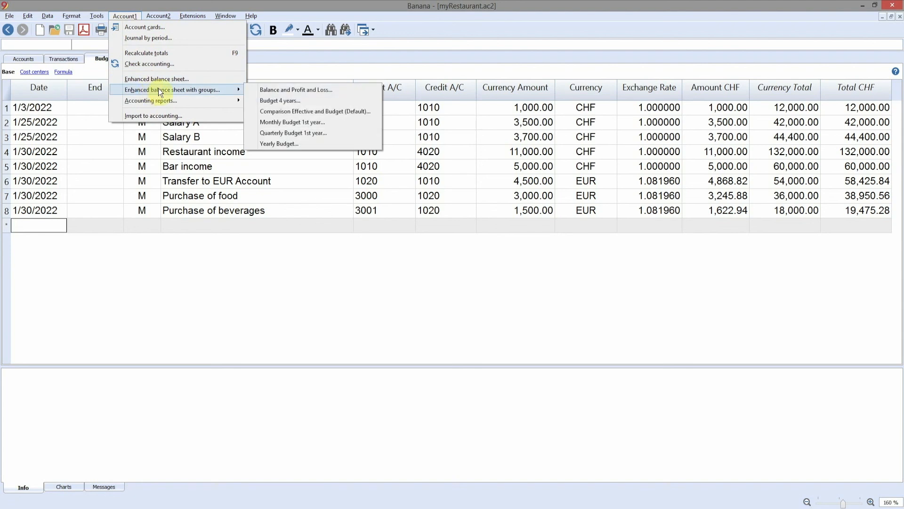
left_click(289, 112)
left_click(447, 395)
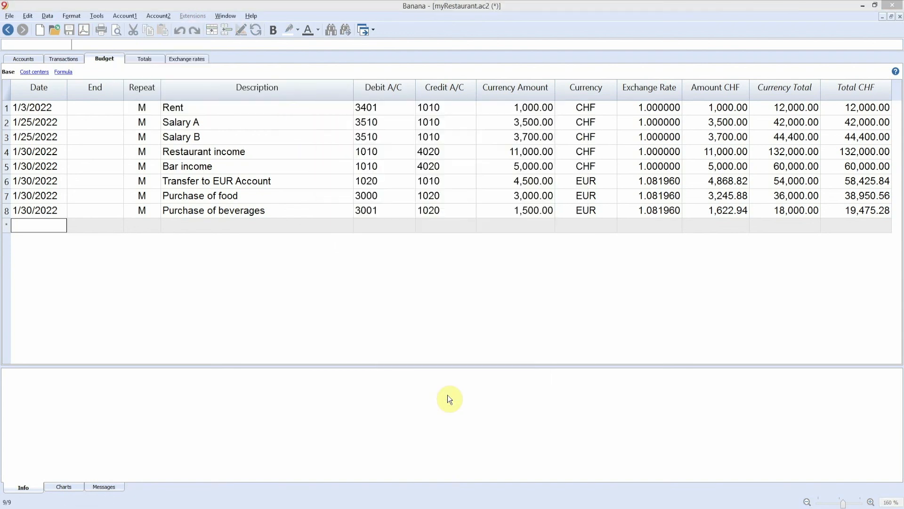
left_click_drag(843, 132, 807, 77)
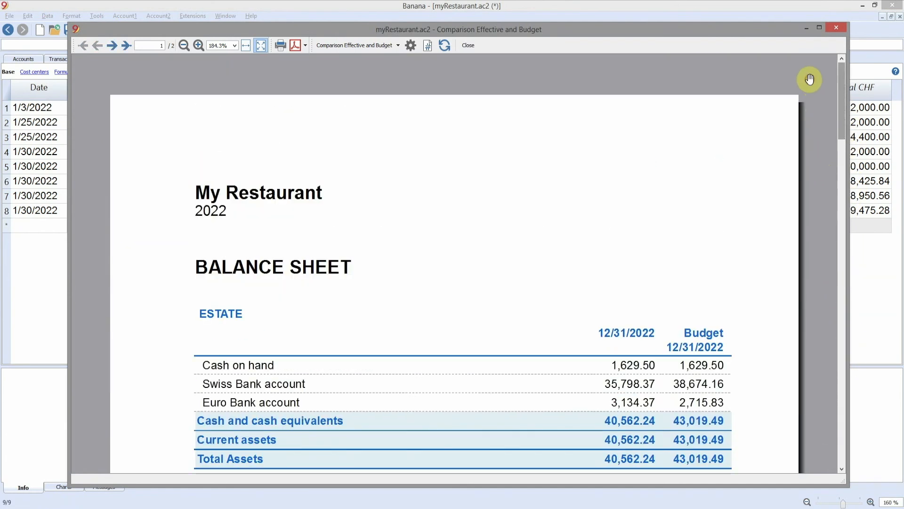
- Switch the report to Monthly Budget 1st year, review its balance sheet and profit and loss statement, and close the preview
left_click(372, 45)
left_click(379, 89)
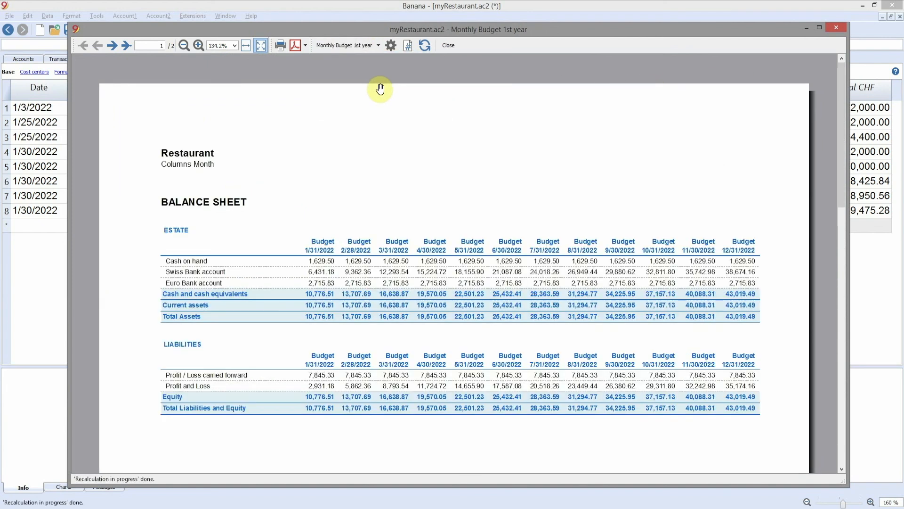
left_click_drag(839, 89, 849, 303)
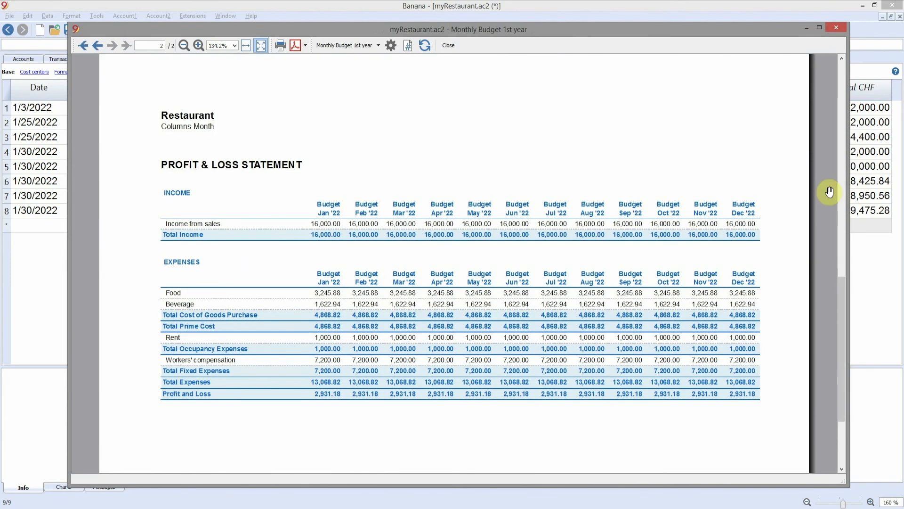
left_click(835, 27)
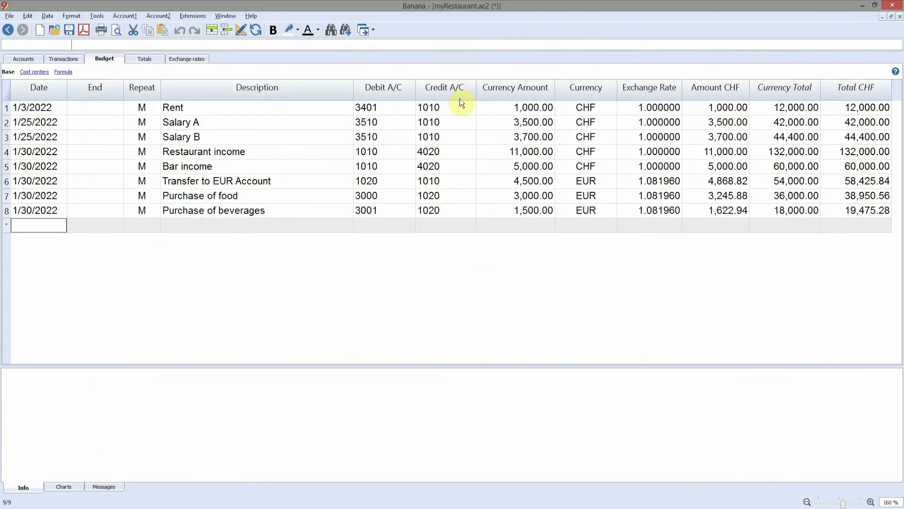
- Display the chart for the Swiss Bank account 1010 used in the Rent budget entry
left_click(442, 109)
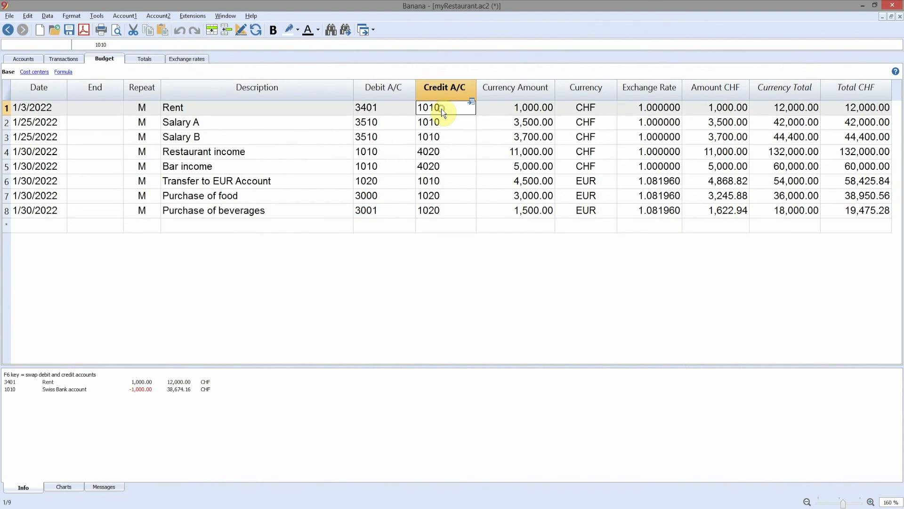
left_click(71, 488)
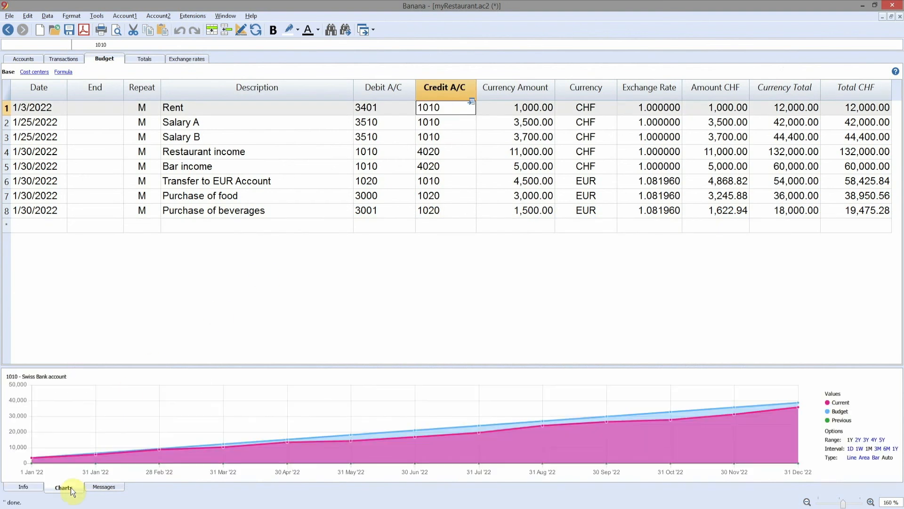